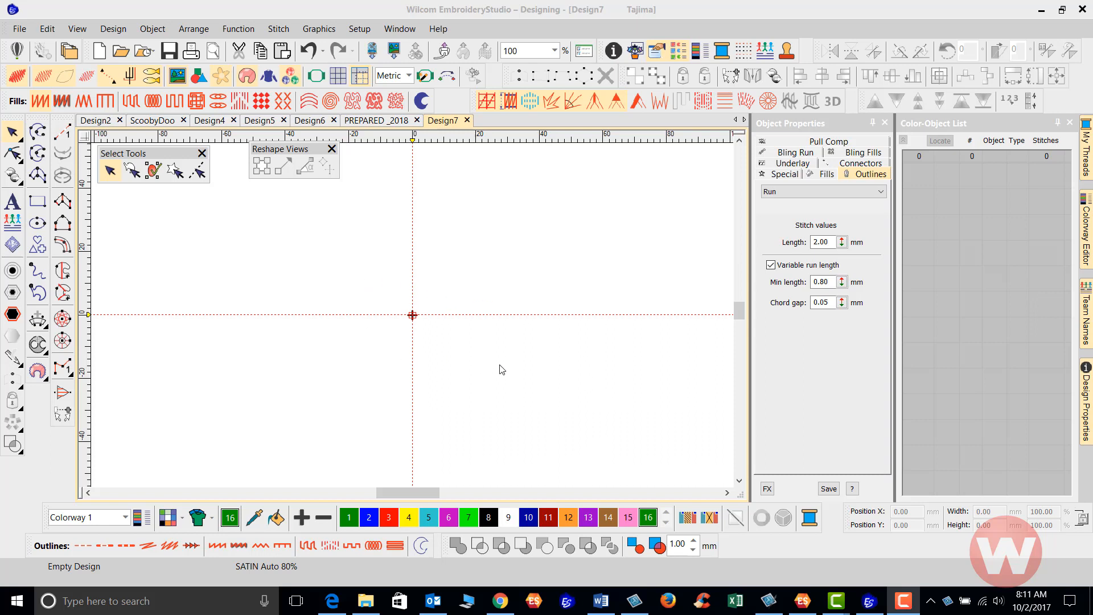
- Open the thread chart selection from the Colorway Editor and remove Arc Rayon from My charts
click(409, 449)
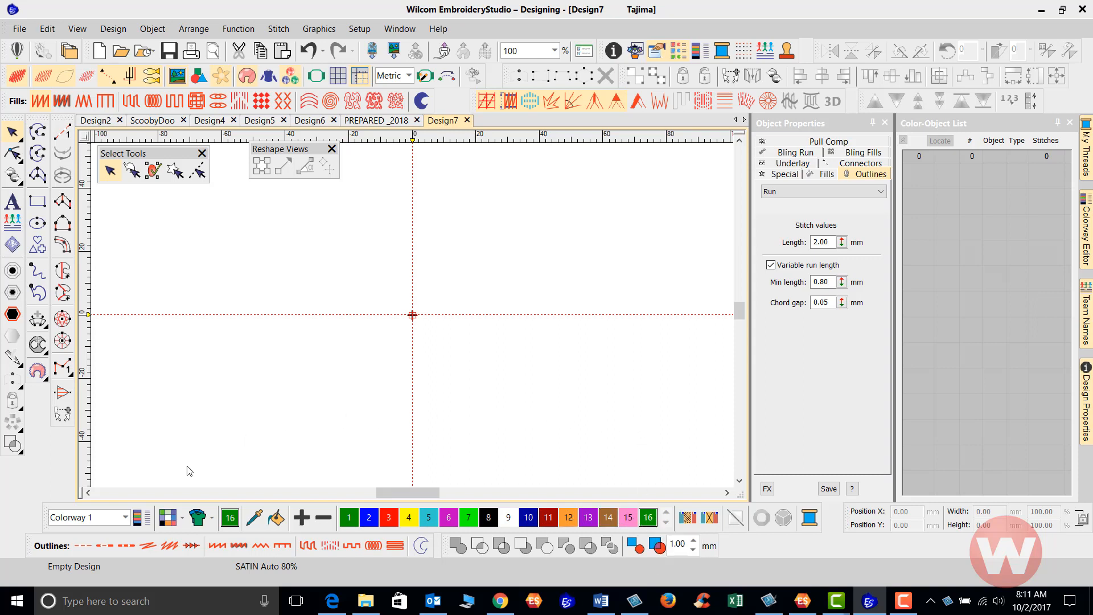
click(138, 519)
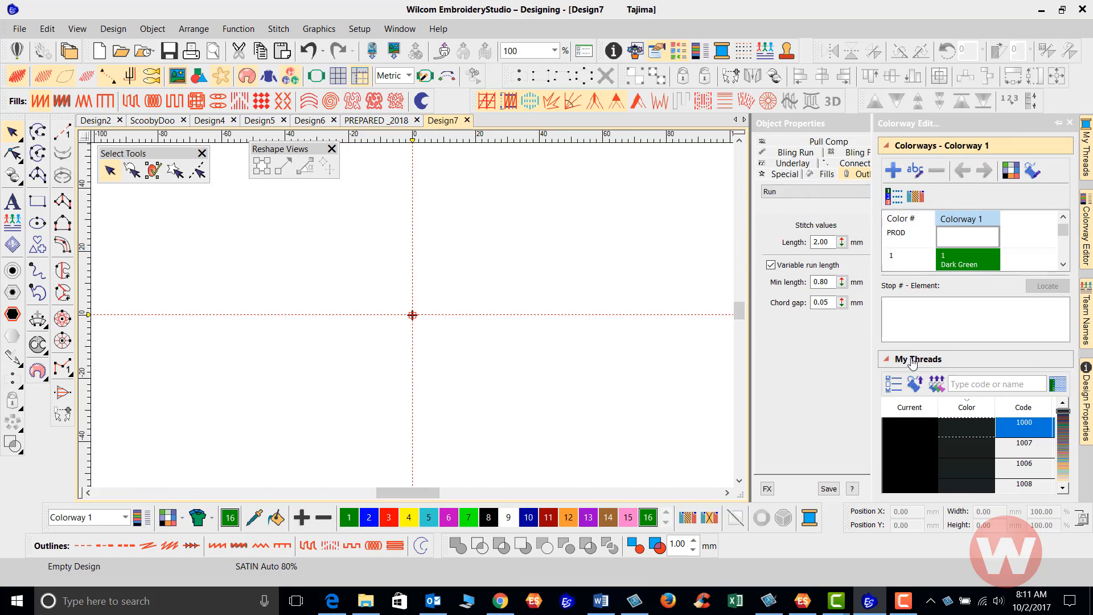
click(894, 386)
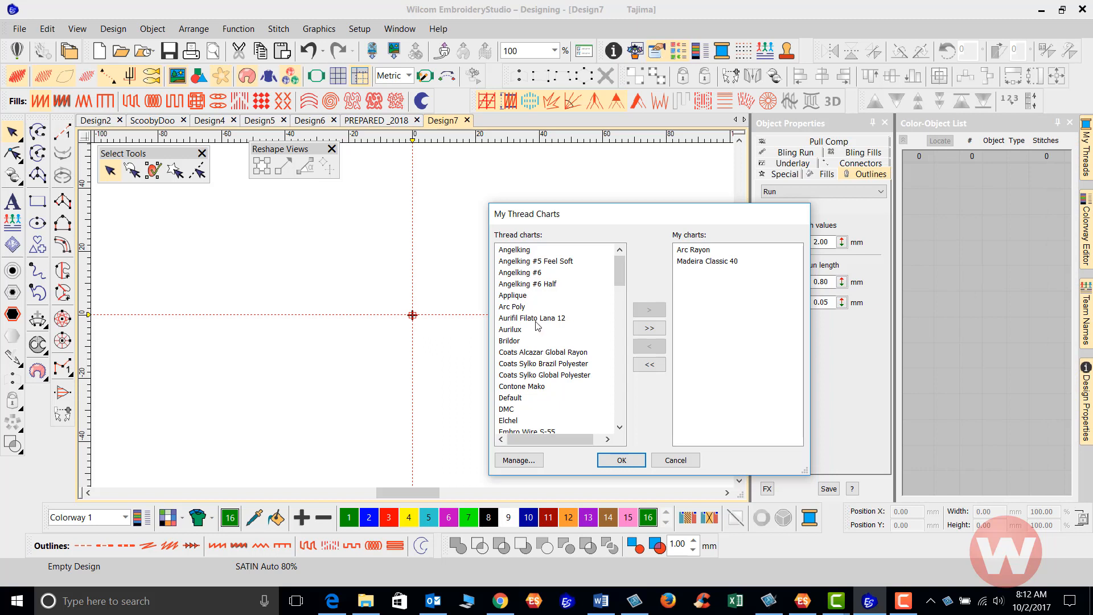
click(694, 252)
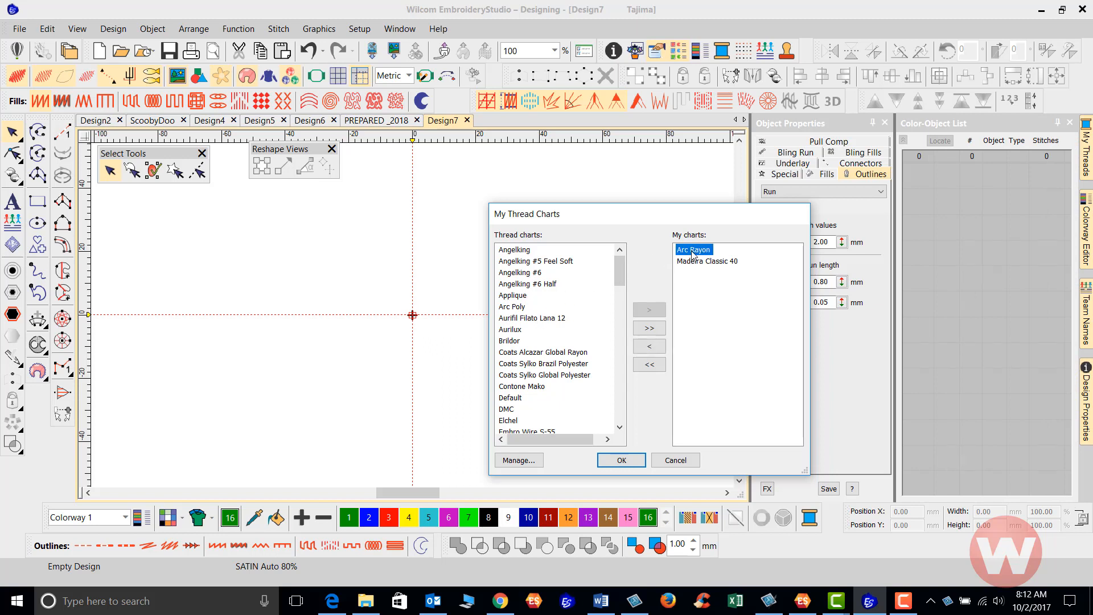
click(650, 347)
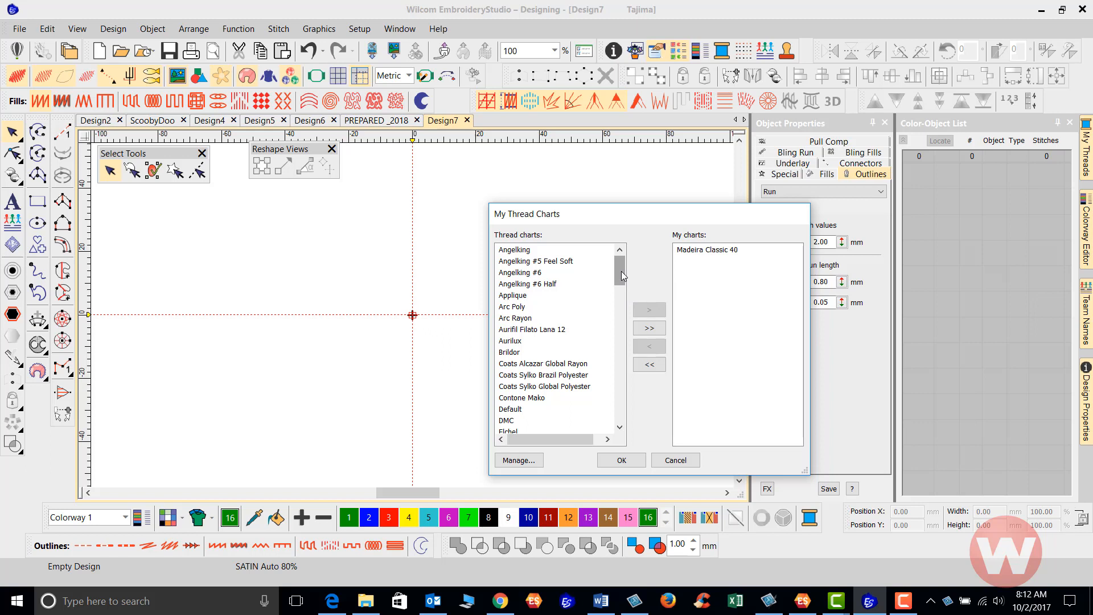
- Add Madeira PolyNeon 40 to My charts, remove Madeira Classic 40, and accept the chart selection
drag(622, 276, 602, 359)
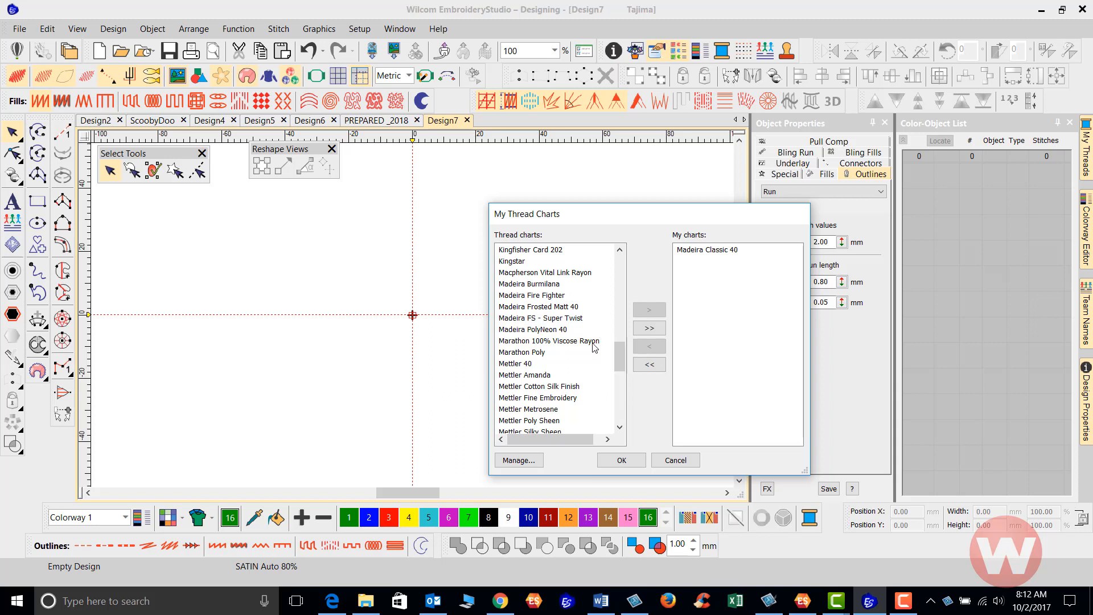
click(541, 330)
click(649, 310)
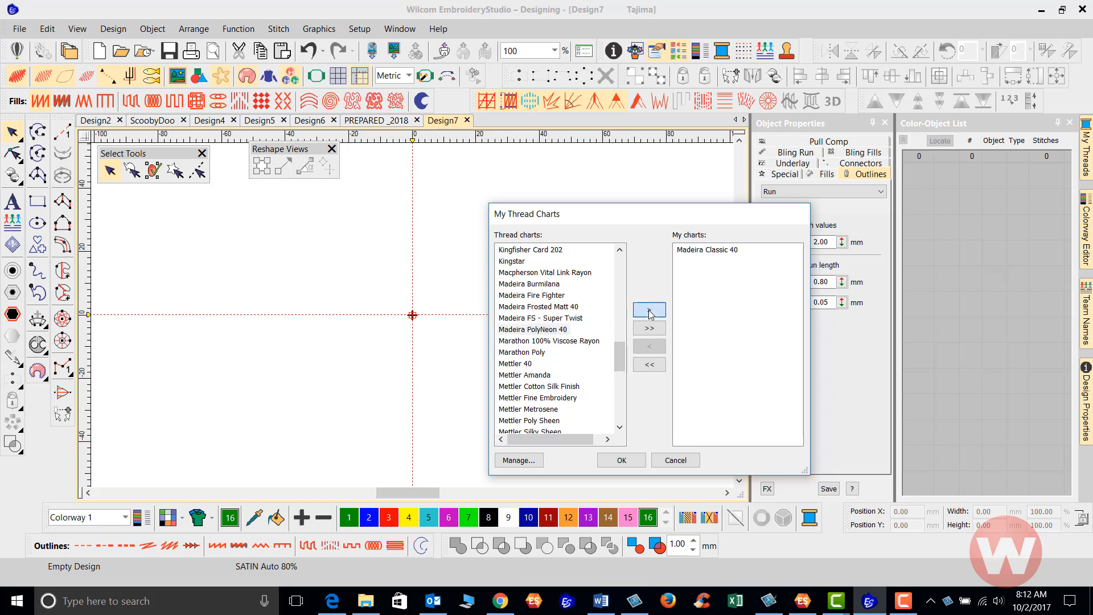
click(709, 253)
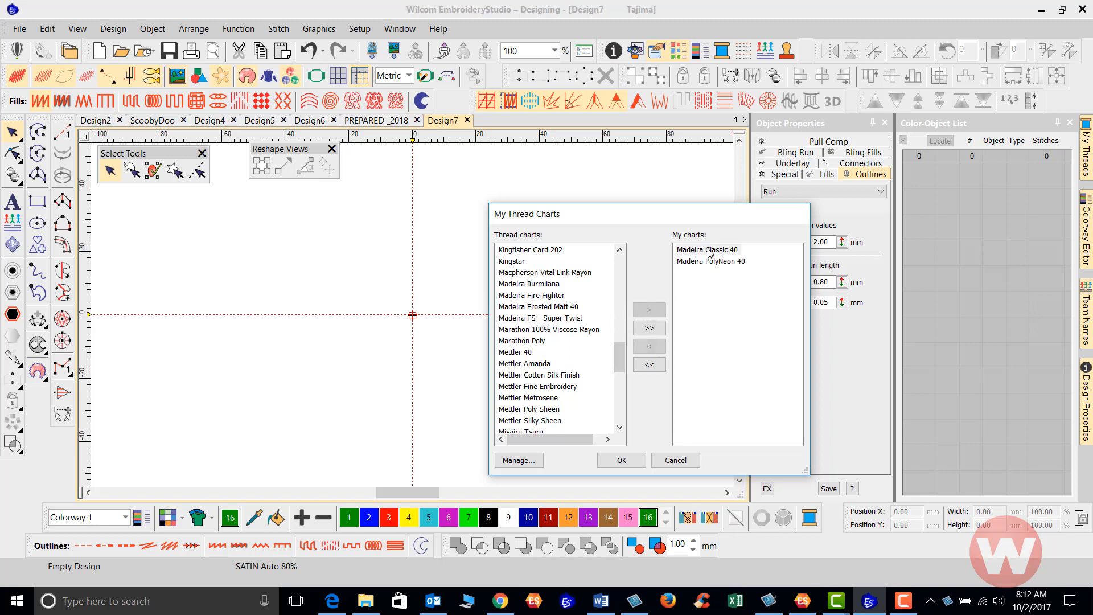
click(649, 346)
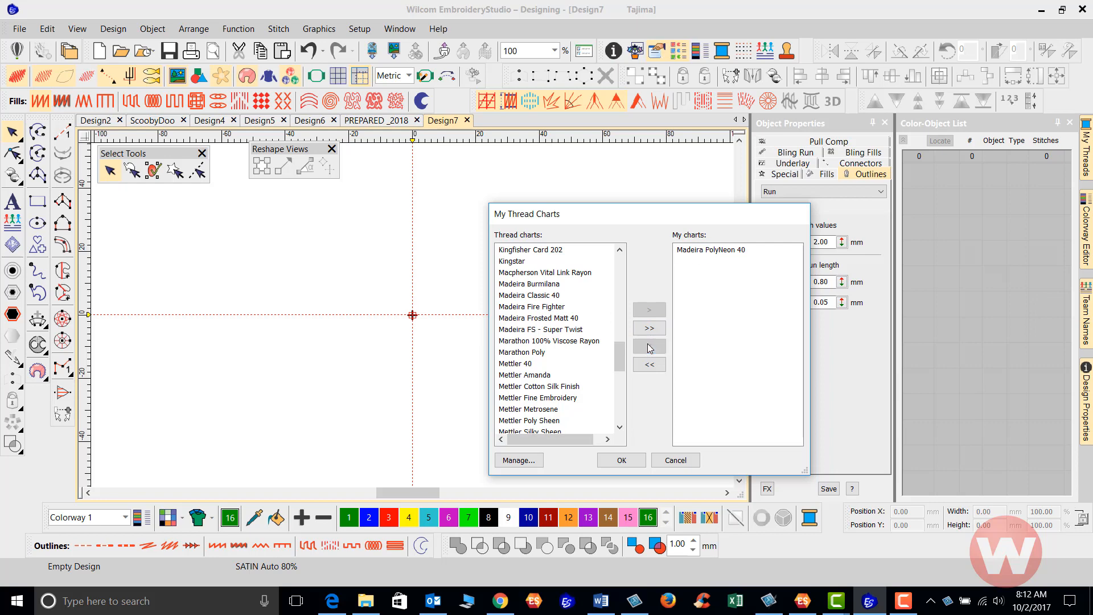
click(623, 460)
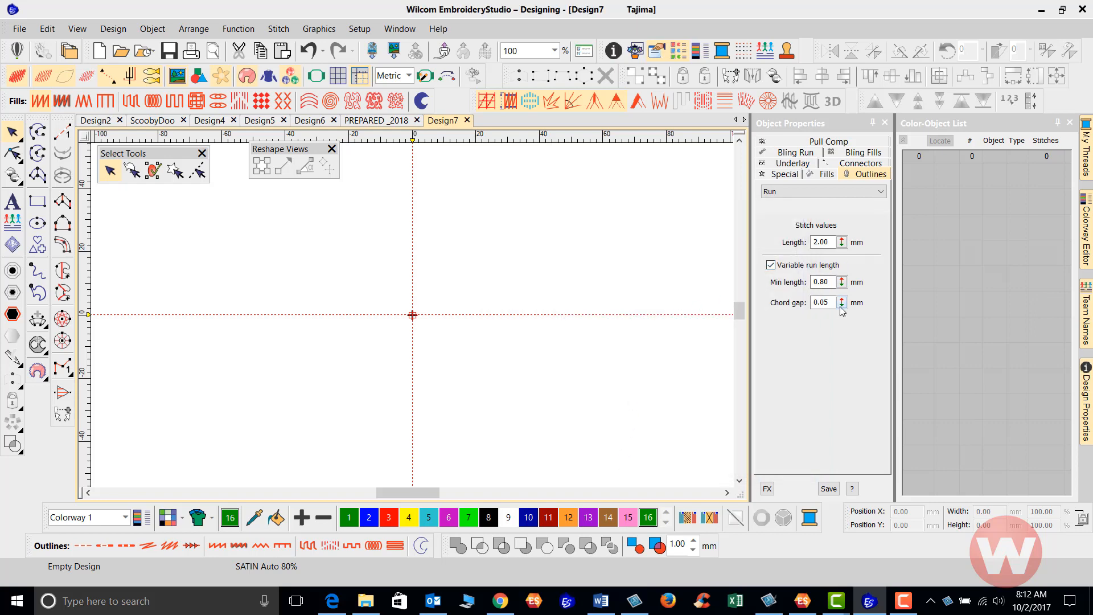
- Reopen the Colorway Editor, select color 1 in Colorway 1, and assign it Madeira PolyNeon 40 thread 1988
click(1085, 222)
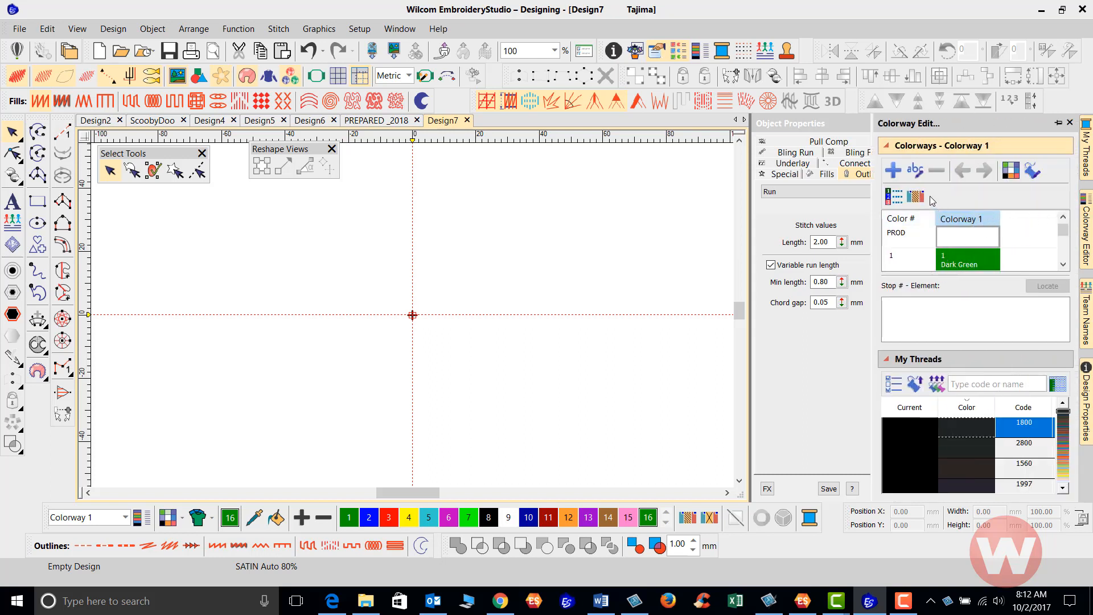
click(887, 145)
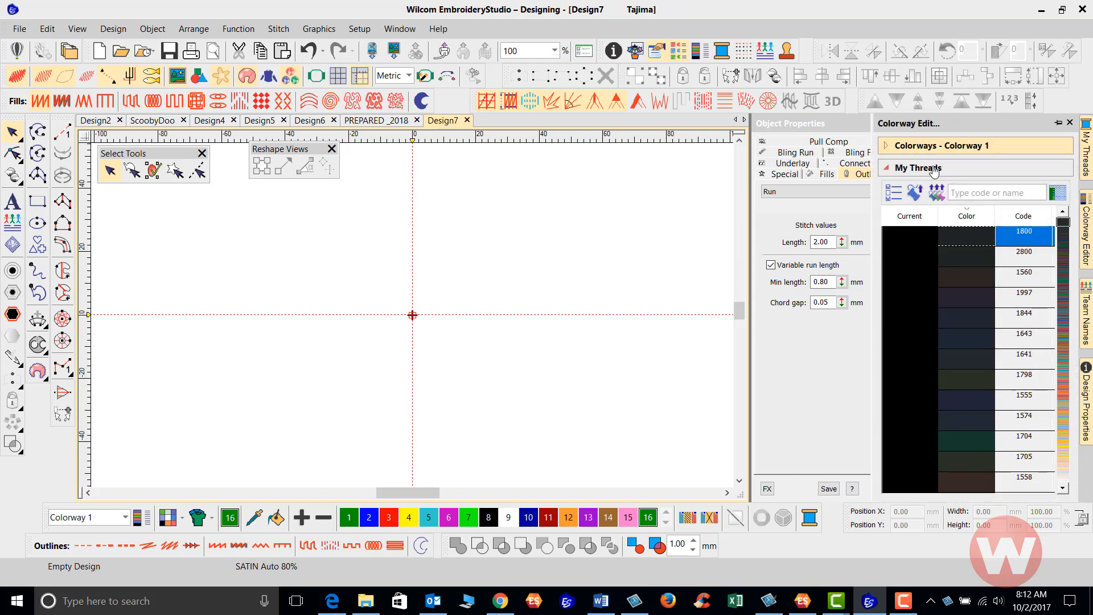
click(886, 146)
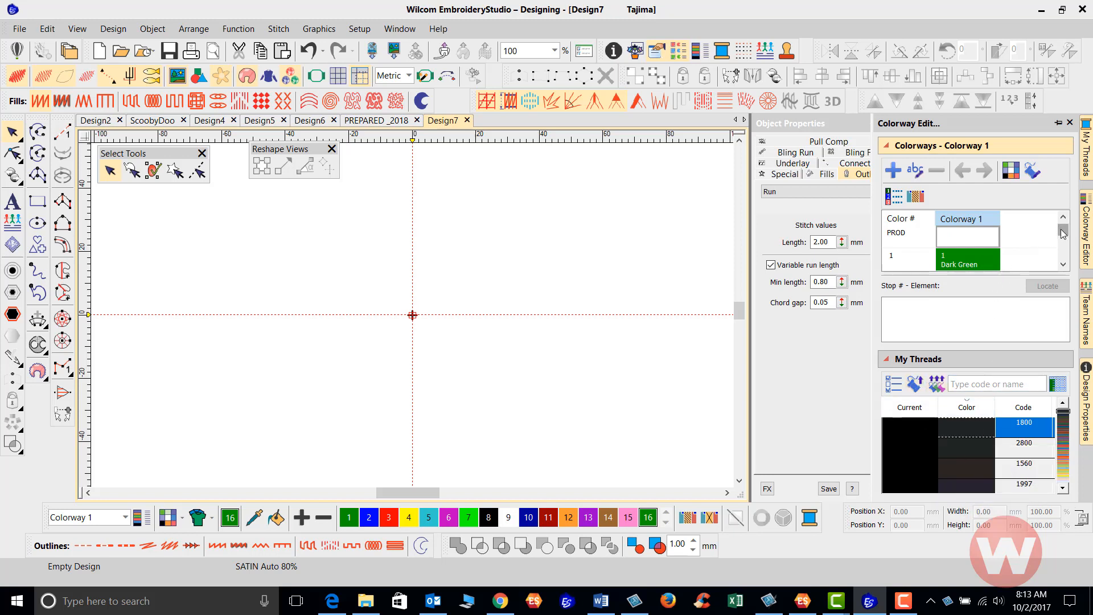
drag(1062, 231, 1062, 238)
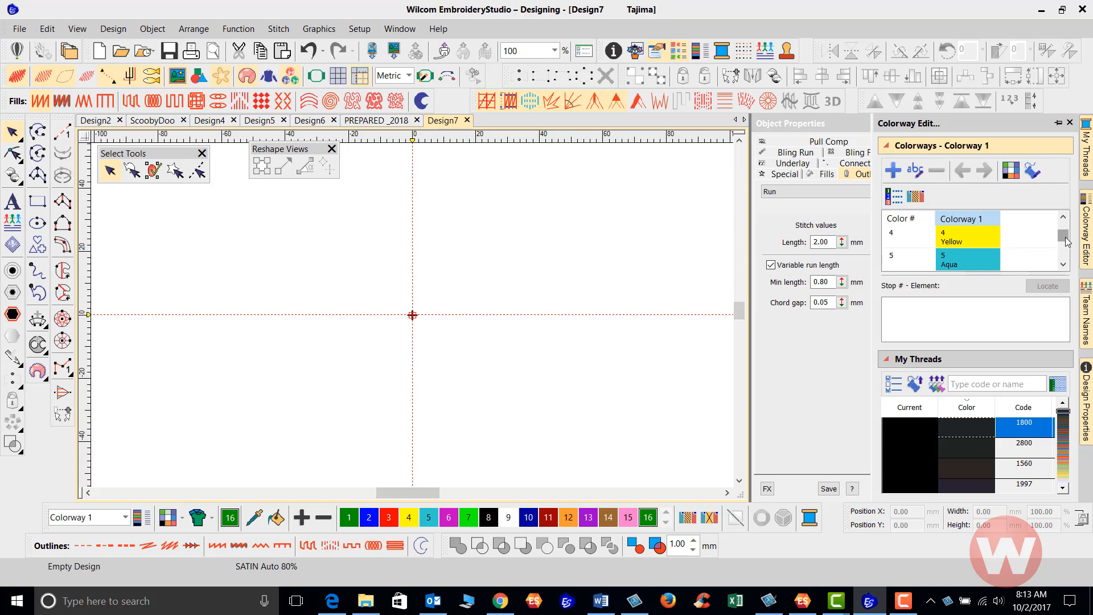
drag(1067, 241, 1064, 230)
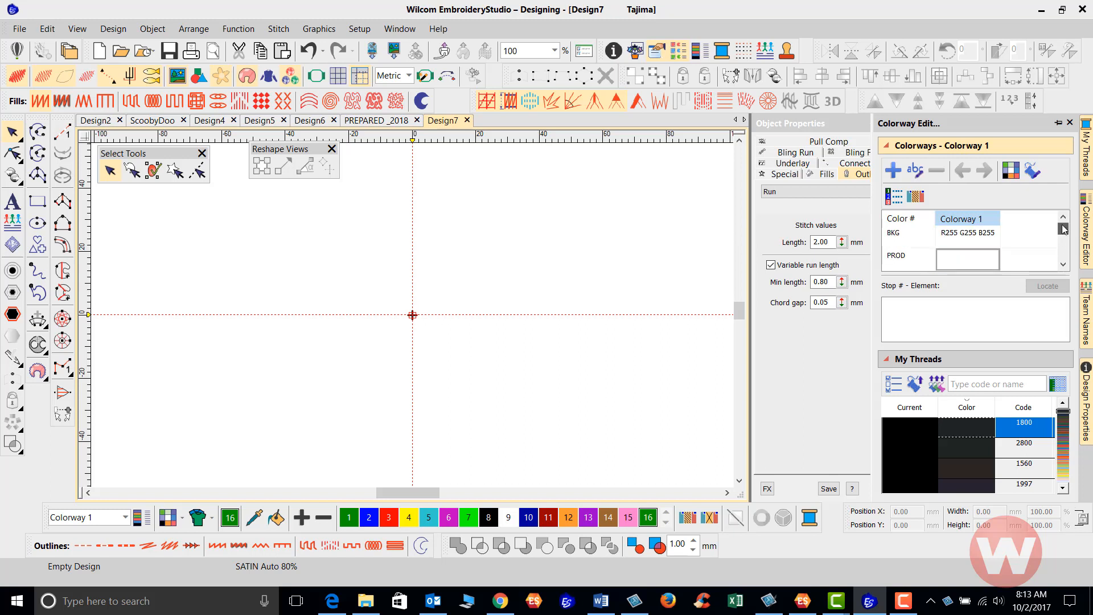
drag(1063, 230, 1063, 237)
click(975, 255)
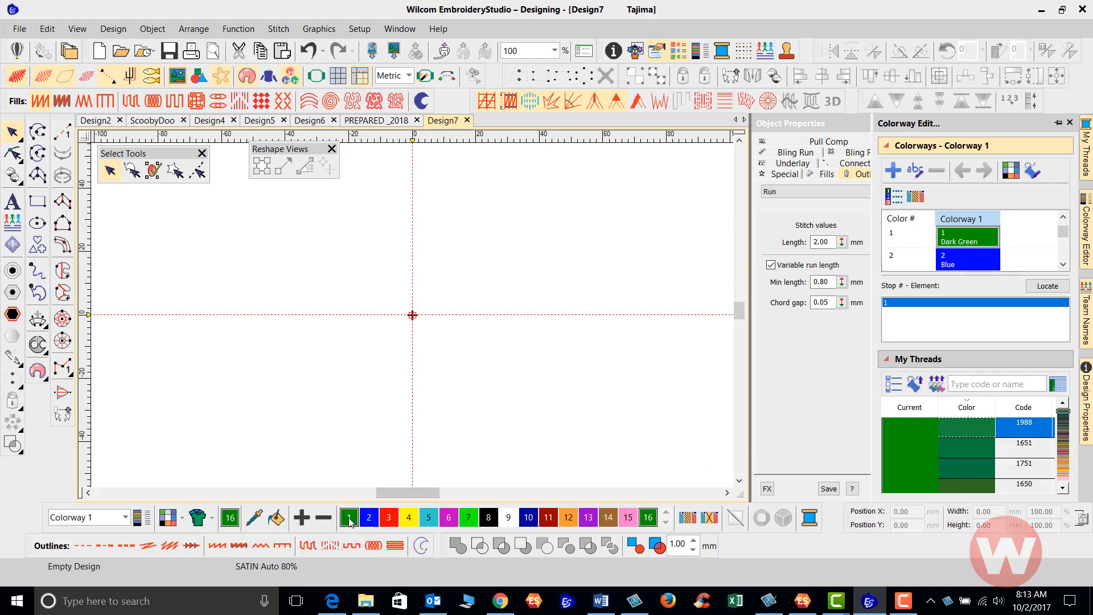
double_click(969, 433)
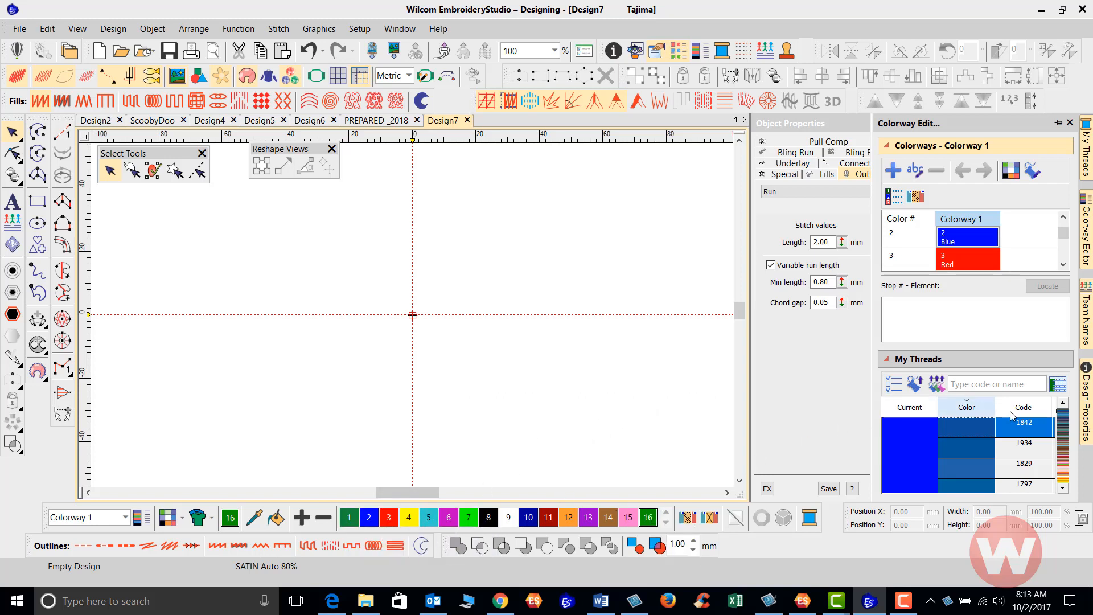
- Assign the closest PolyNeon threads to colors 2 through 7, including 1842 for color 2, 1995 for color 4 and 1709 for color 6
double_click(968, 431)
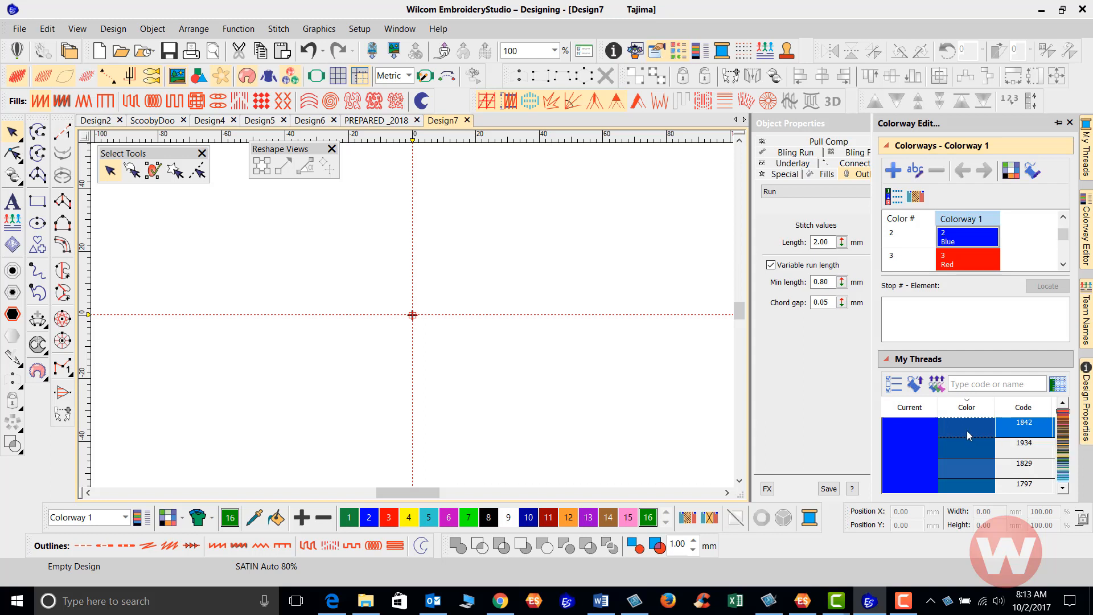
double_click(967, 430)
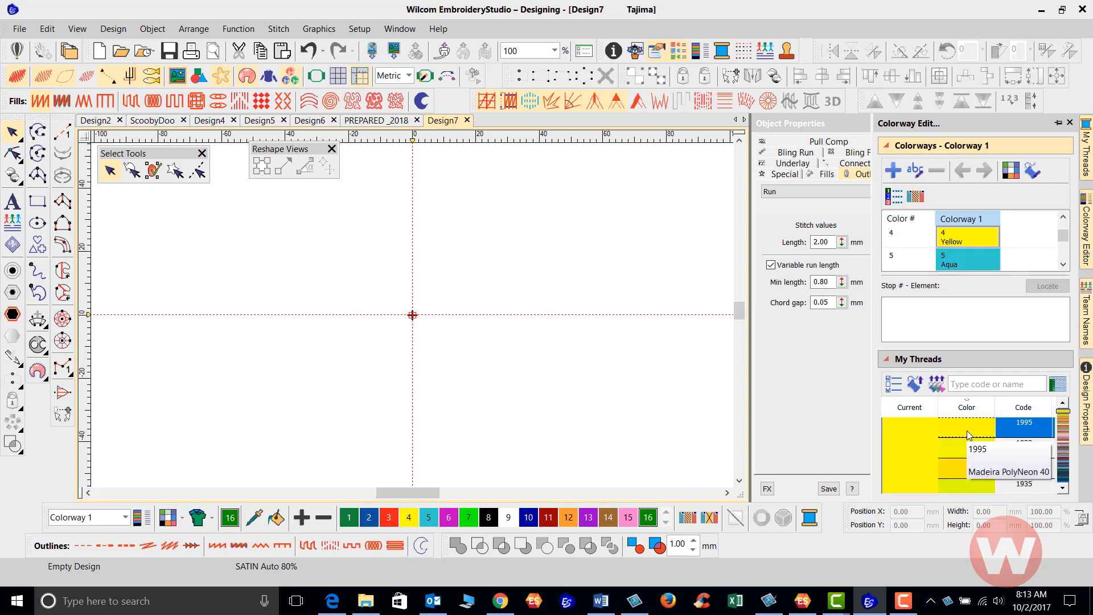
double_click(966, 430)
double_click(967, 430)
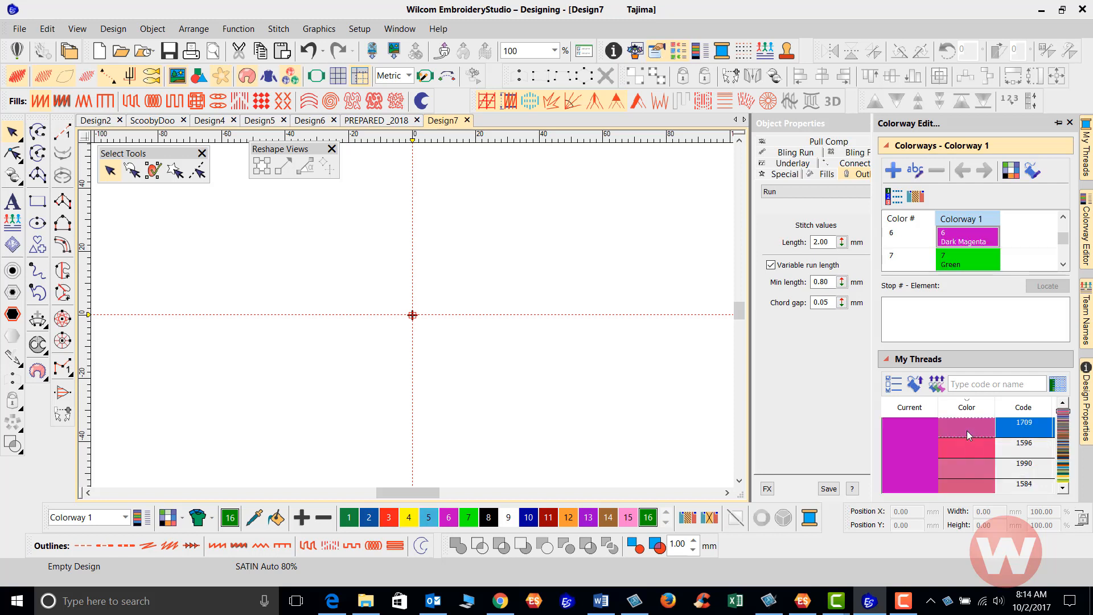
double_click(966, 430)
double_click(967, 430)
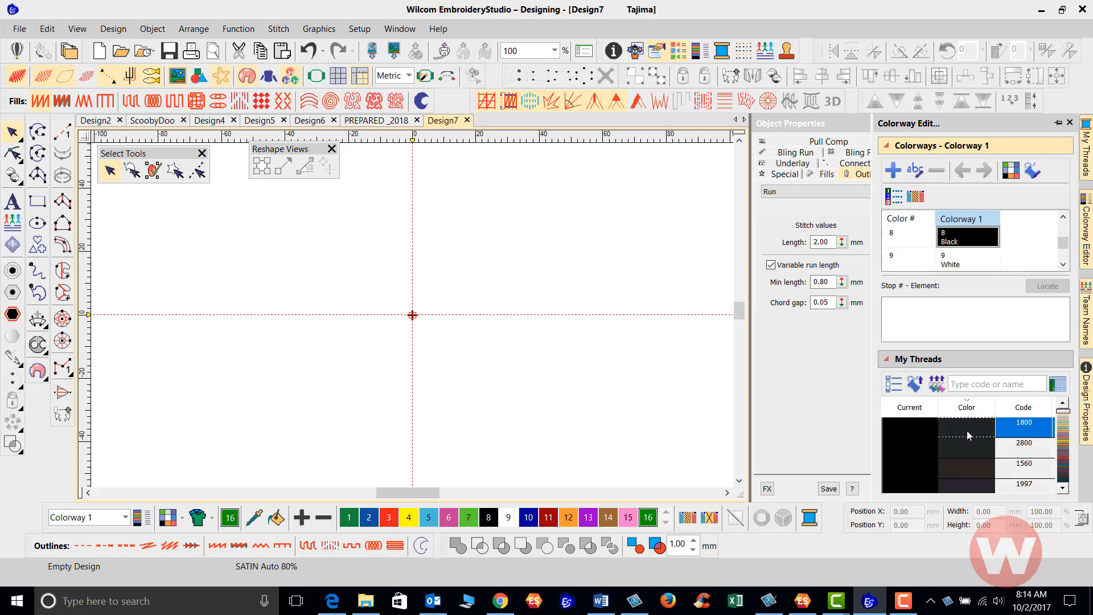
- Assign the closest PolyNeon threads to colors 8 through 14, including 1800 for color 8, 1839 for color 11 and 1672 for color 14
double_click(966, 430)
double_click(967, 430)
double_click(967, 430)
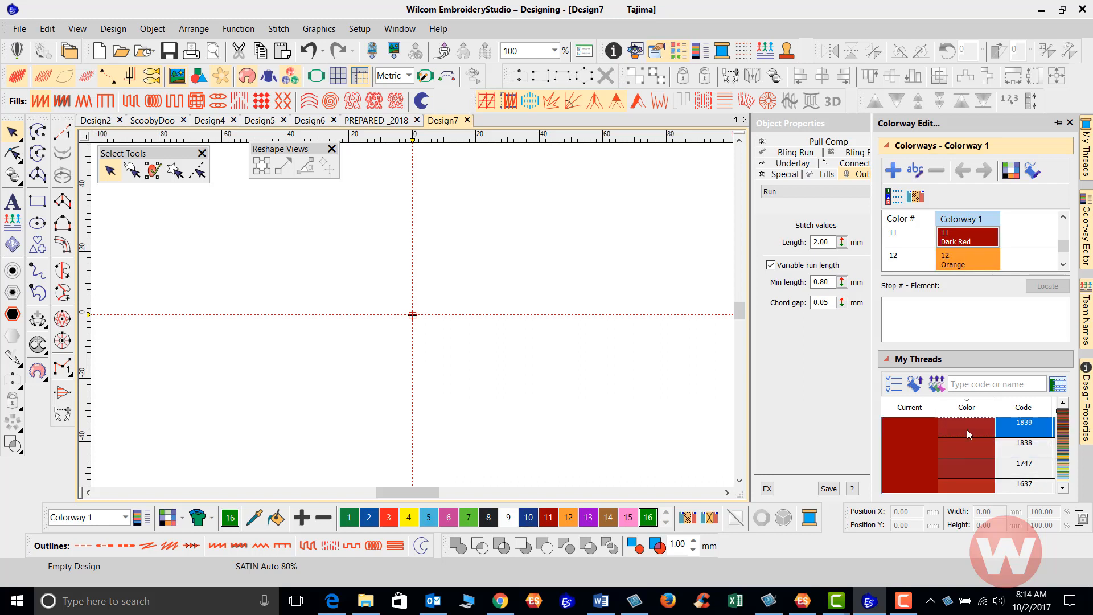
double_click(966, 430)
double_click(966, 429)
double_click(966, 429)
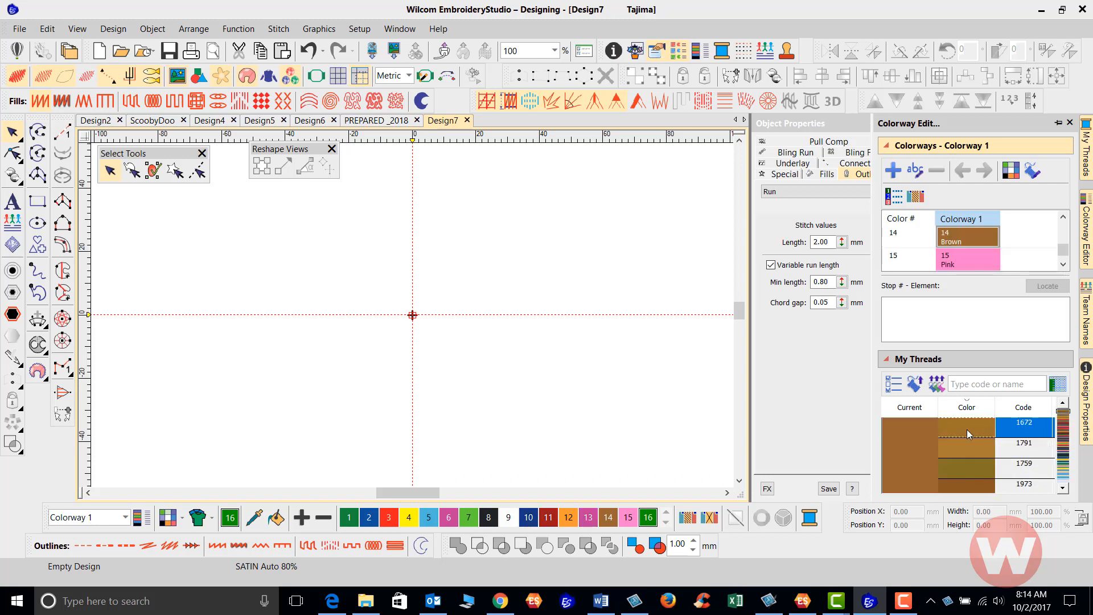
double_click(967, 430)
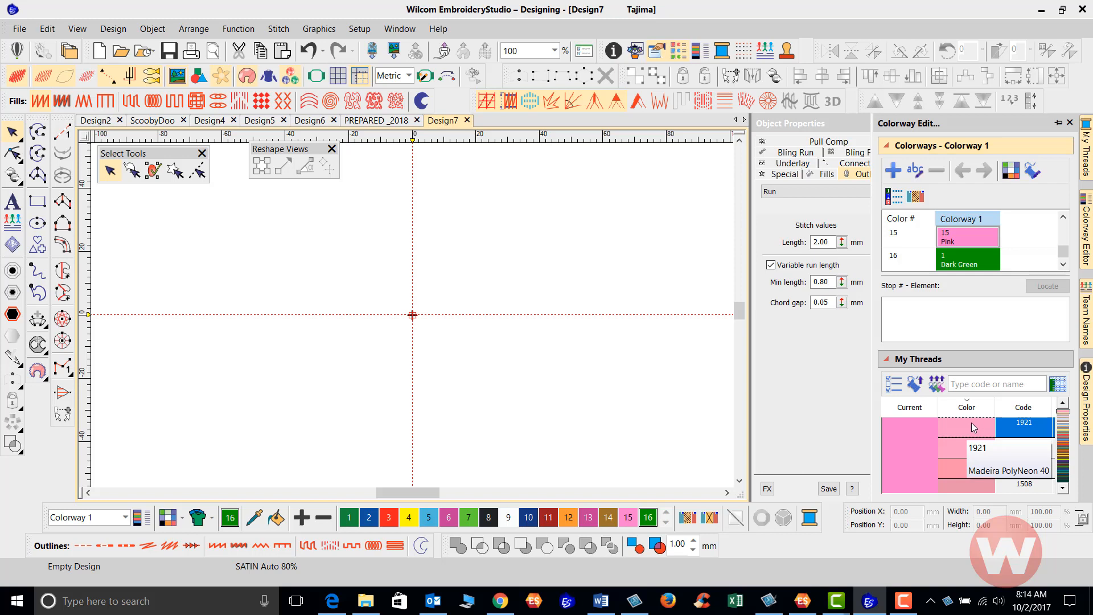
- Assign PolyNeon thread 1736 to color 15 and thread 1750 to color 16 in Colorway 1
click(1065, 428)
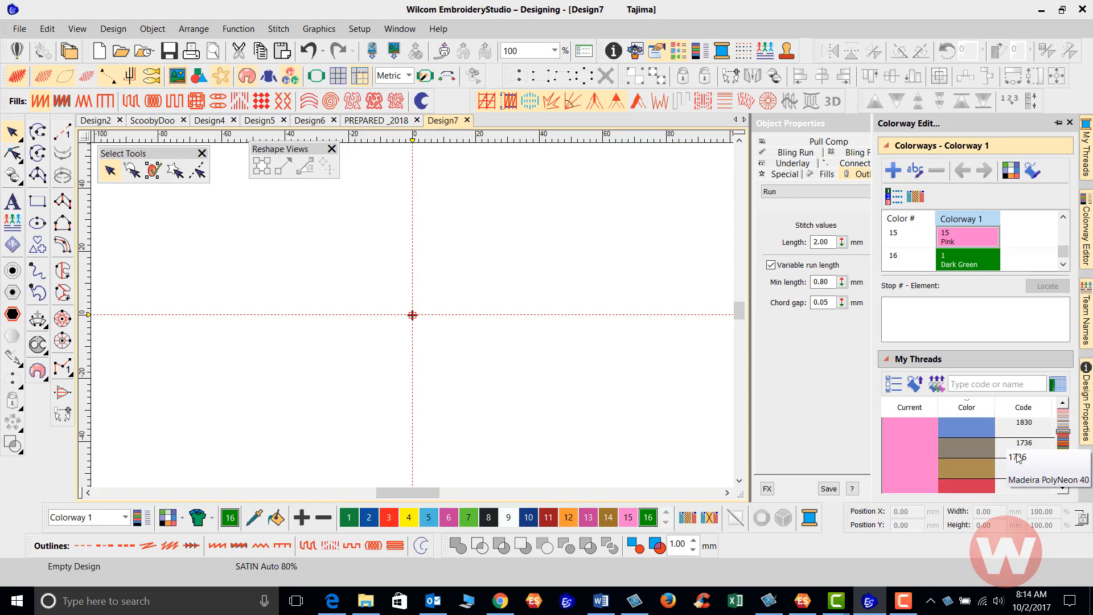
double_click(969, 449)
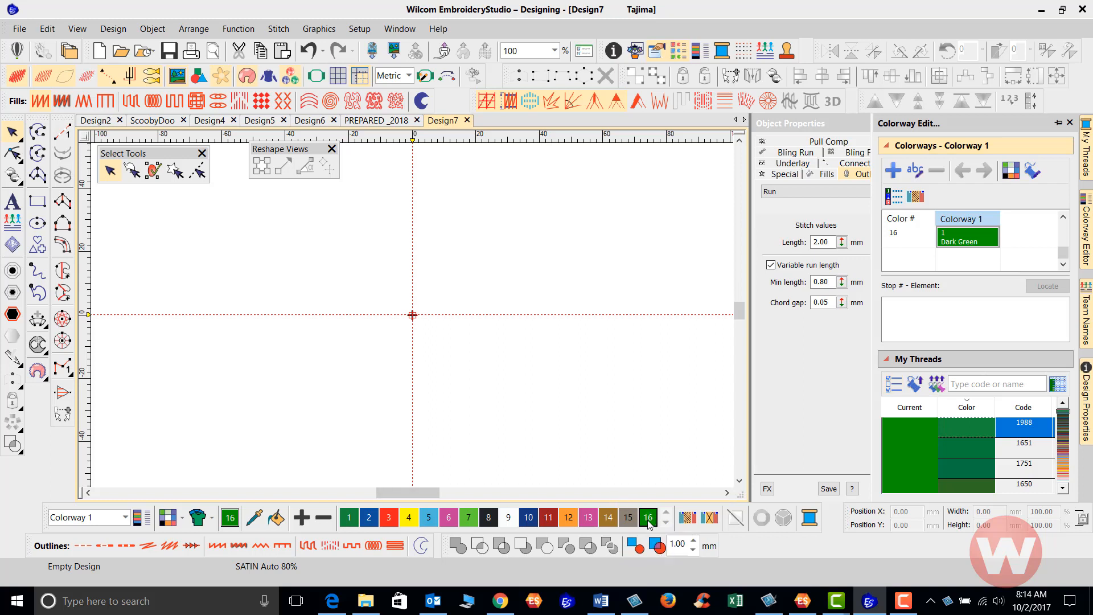
mouse_move(1064, 255)
mouse_down()
mouse_move(1065, 228)
mouse_move(1064, 255)
mouse_up()
click(979, 453)
click(978, 453)
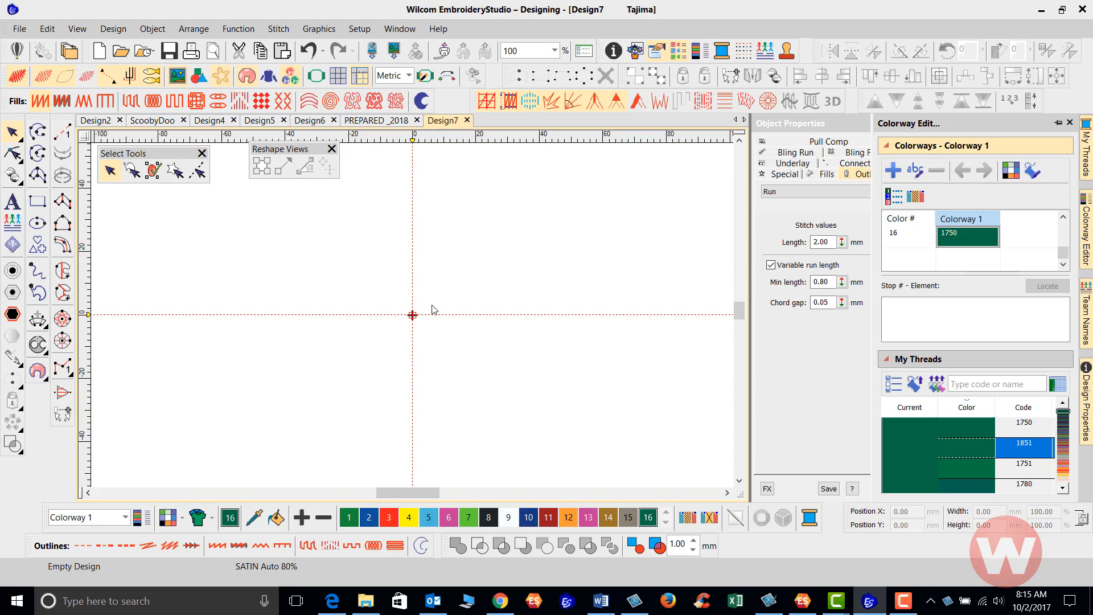
- Save the design as a Wilcom template over the existing Normal.EMT, and start a new blank design
click(20, 29)
click(20, 31)
click(21, 31)
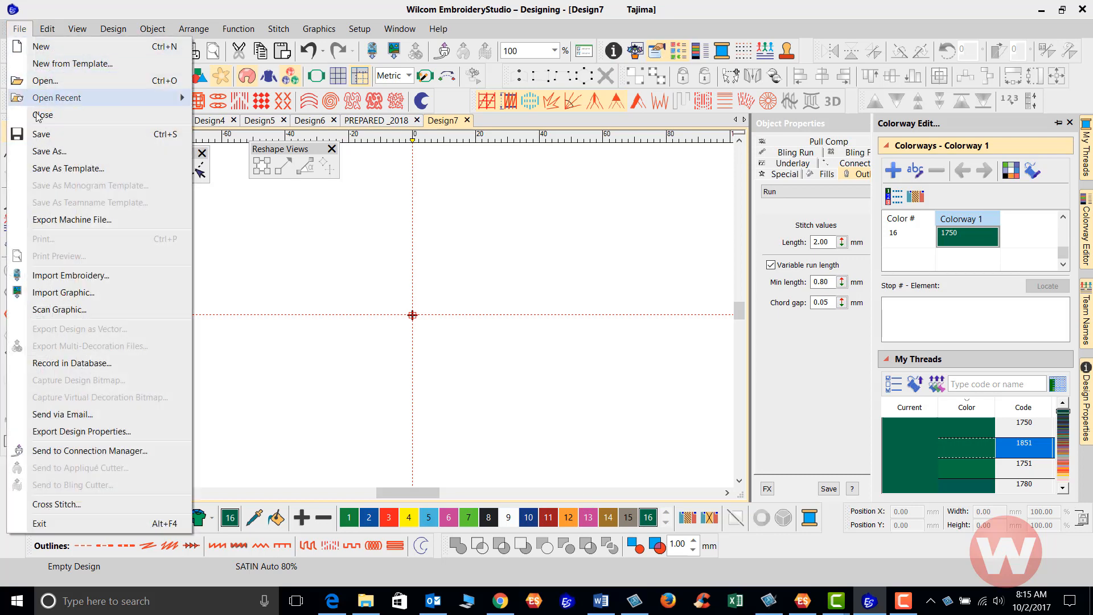
click(62, 170)
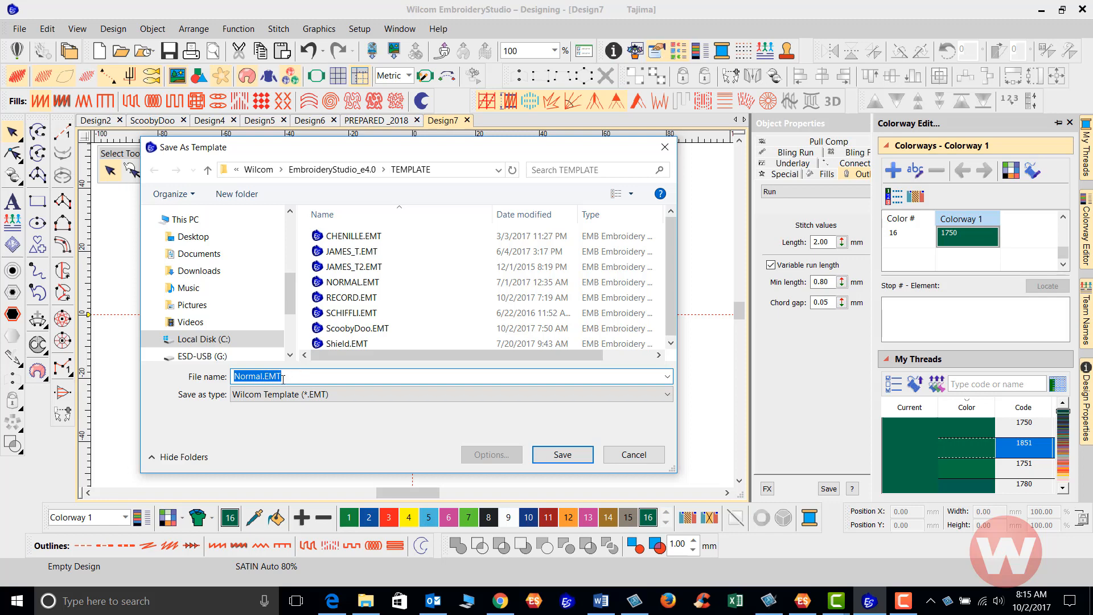
click(558, 456)
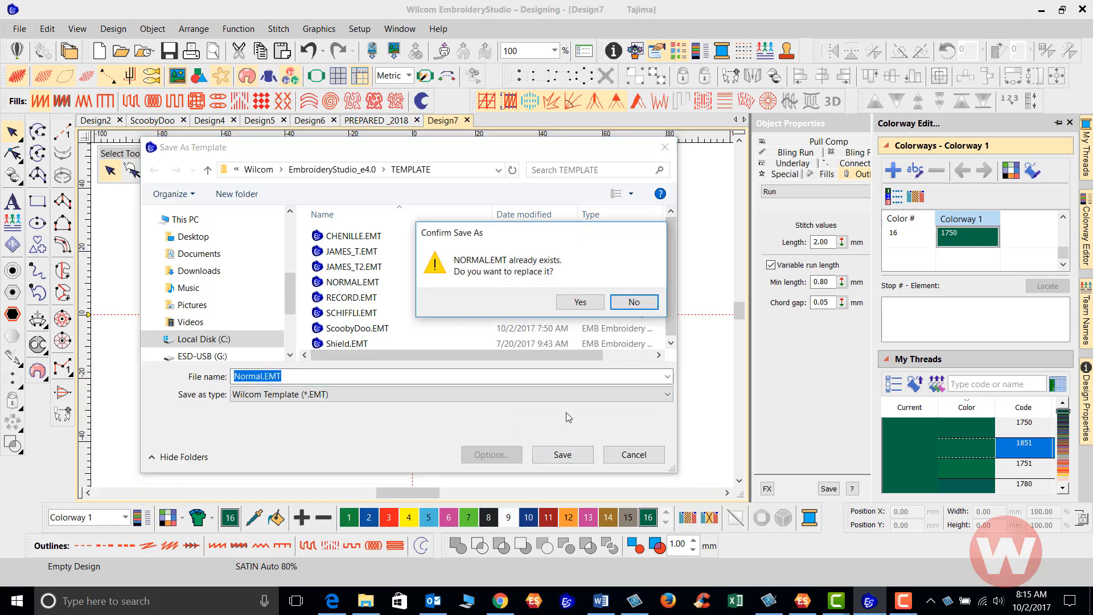
click(578, 303)
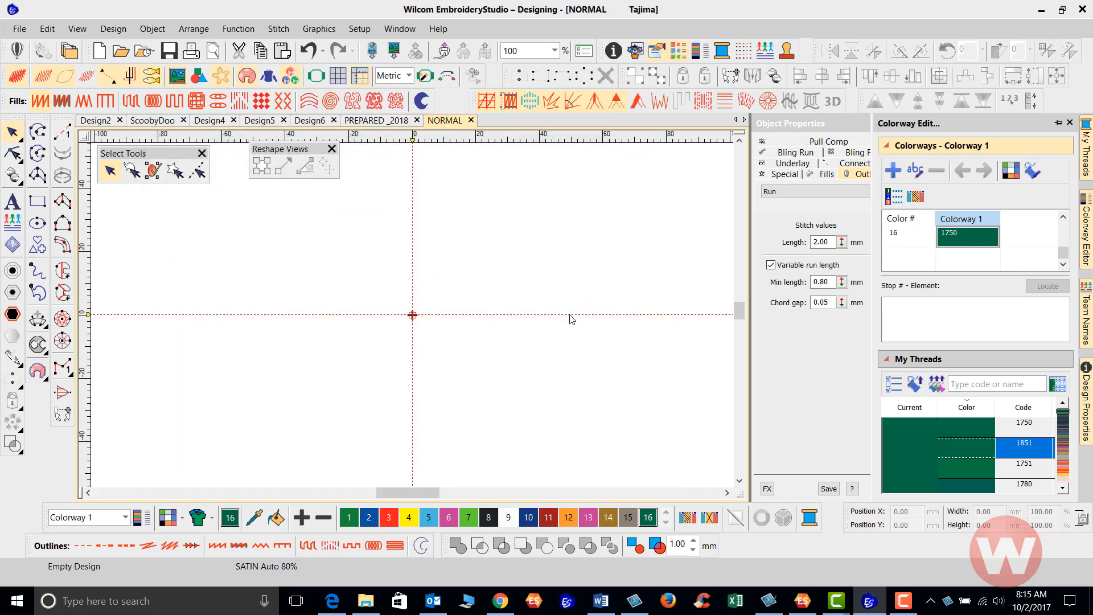
click(100, 51)
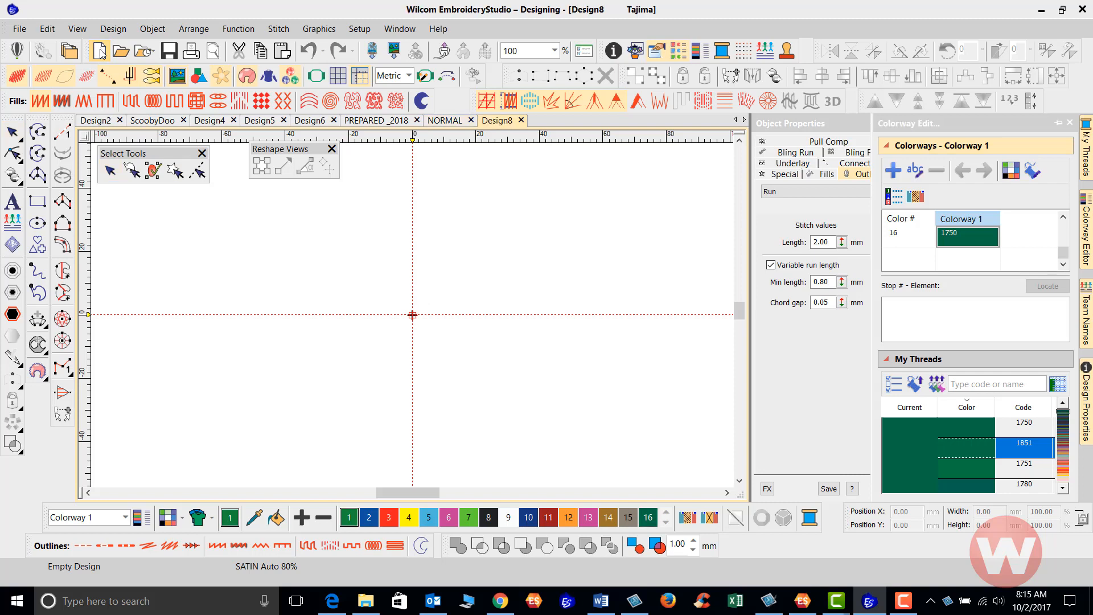